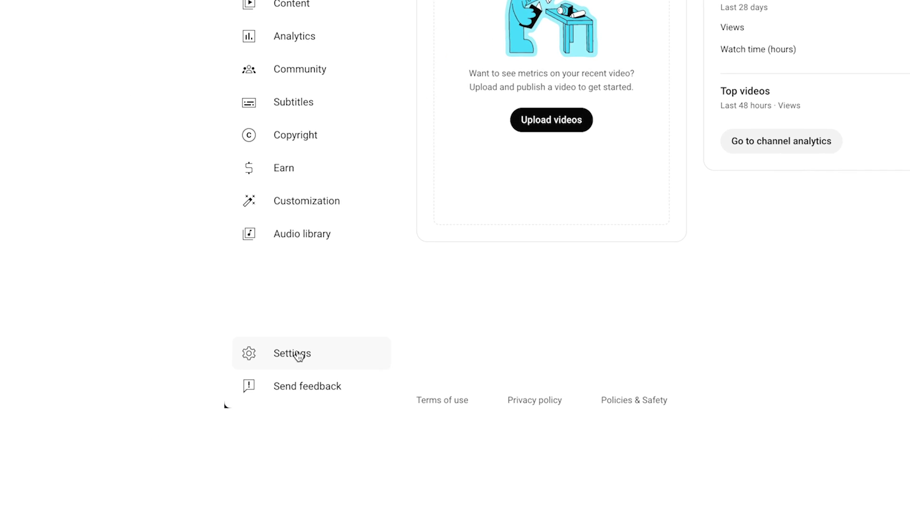
# Step: Check the channel's feature eligibility, then start a new podcast via Create > New podcast > Submit RSS feed
pyautogui.click(298, 355)
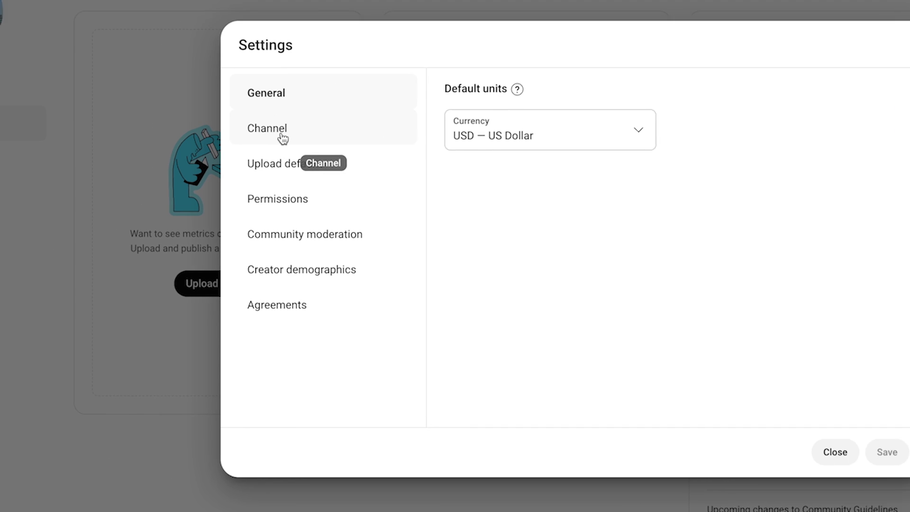
pyautogui.click(282, 136)
pyautogui.click(660, 104)
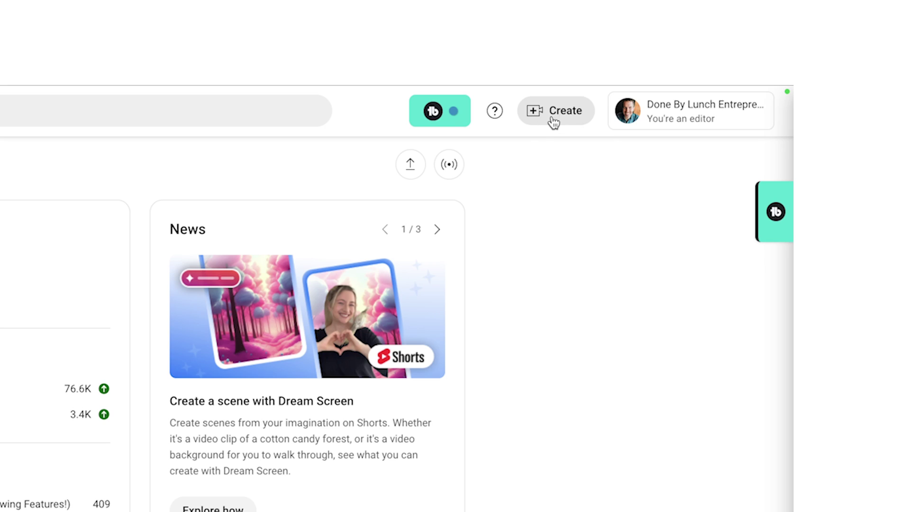
pyautogui.click(552, 118)
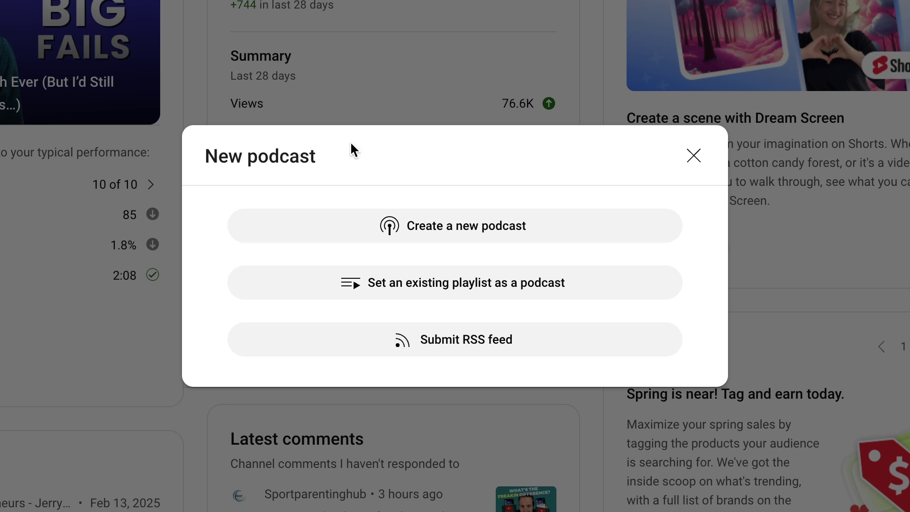
pyautogui.click(477, 344)
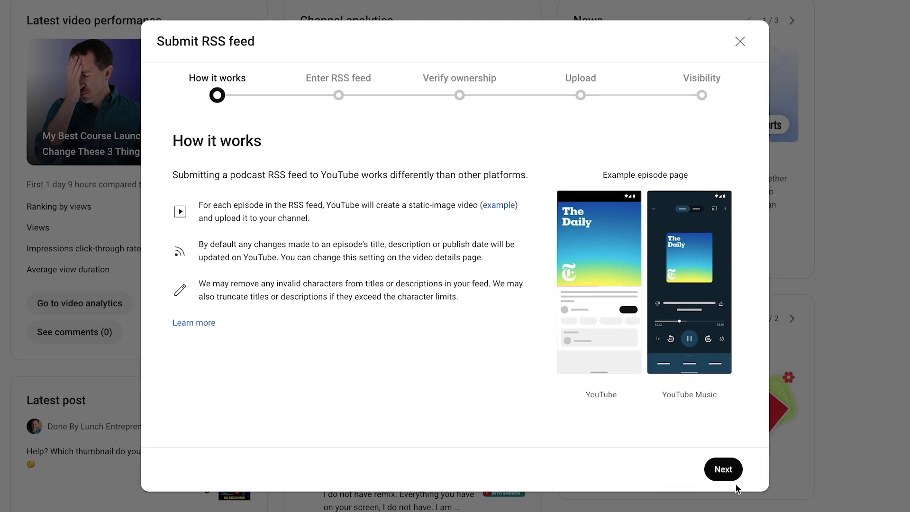
# Step: Paste the podcast's RSS feed URL and submit it to reach ownership verification
pyautogui.click(723, 475)
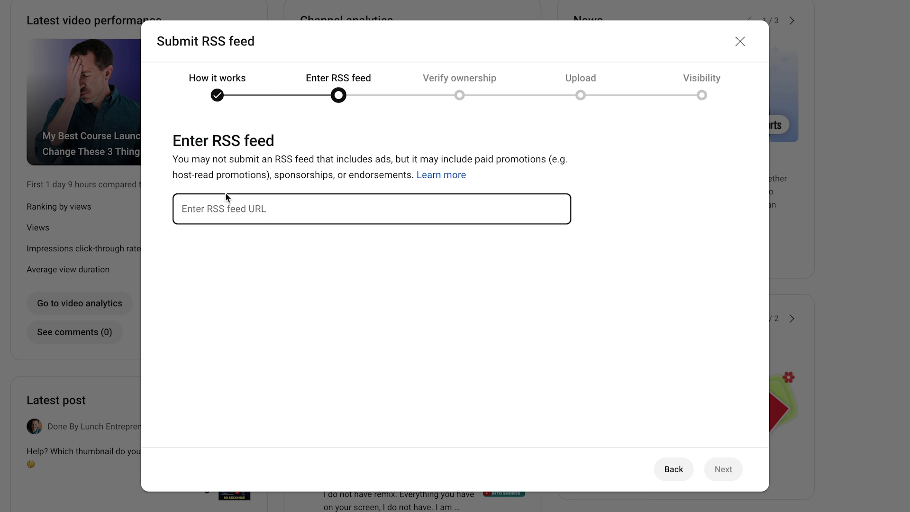
pyautogui.hotkey('ctrl', 'v')
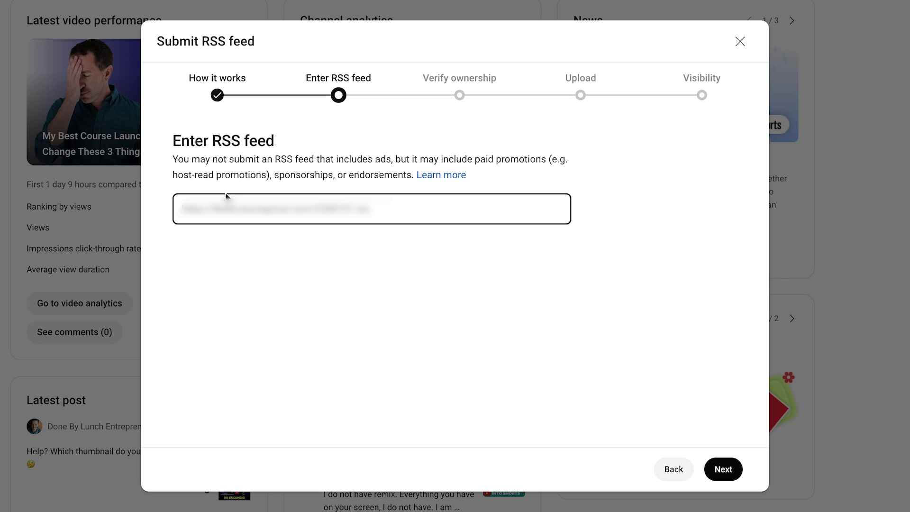
pyautogui.click(723, 469)
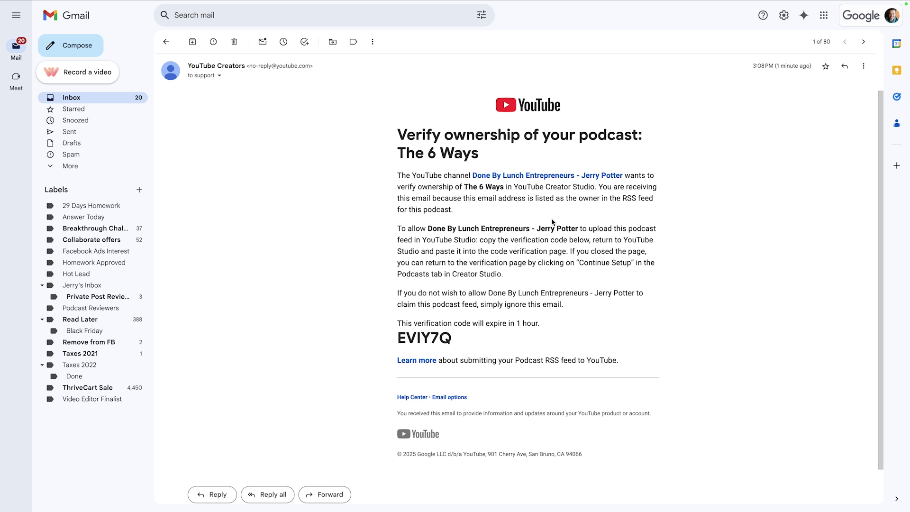
# Step: Copy the verification code from the Gmail message for pasting into the code field
pyautogui.doubleClick(435, 338)
pyautogui.hotkey('ctrl', 'c')
pyautogui.rightClick(436, 338)
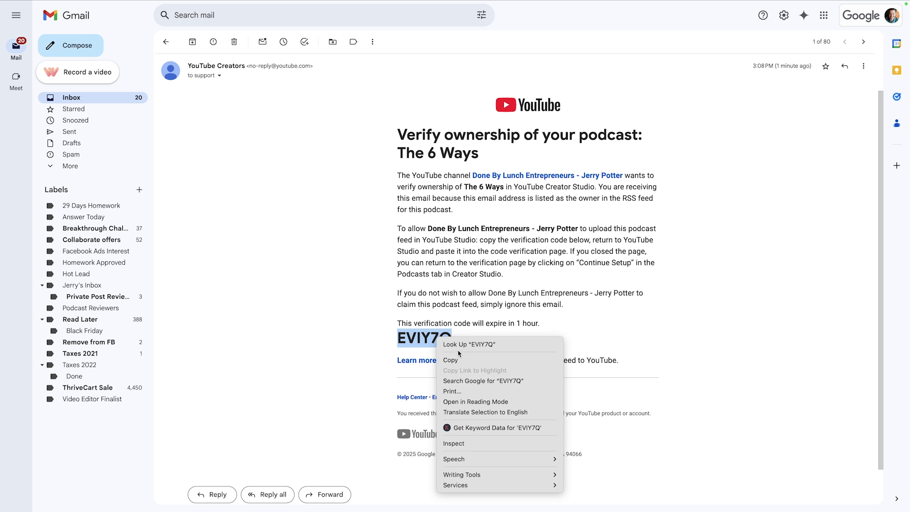
pyautogui.click(451, 360)
pyautogui.rightClick(216, 199)
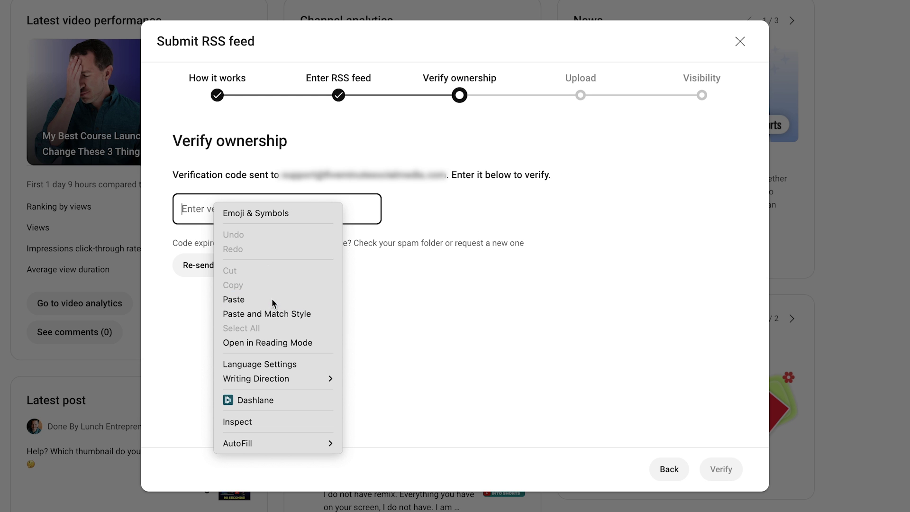
# Step: Paste the emailed verification code and verify ownership of the feed
pyautogui.click(272, 299)
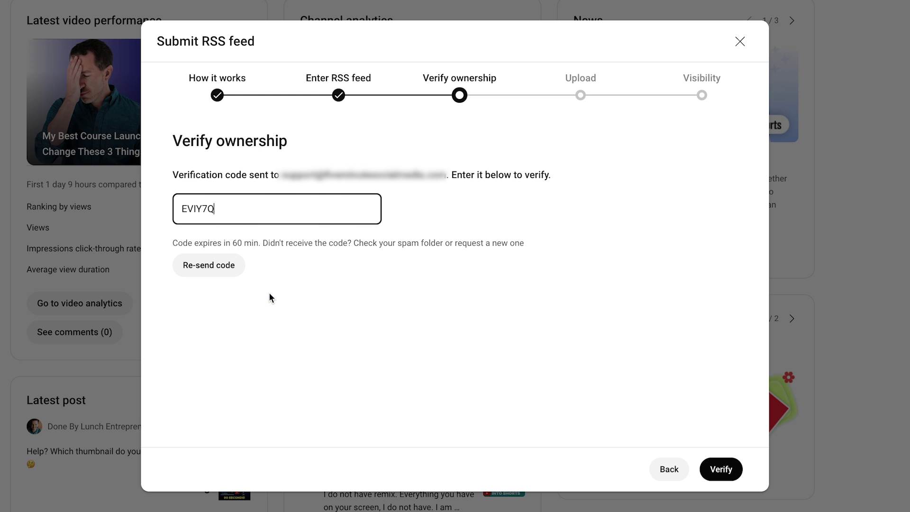
pyautogui.press('Return')
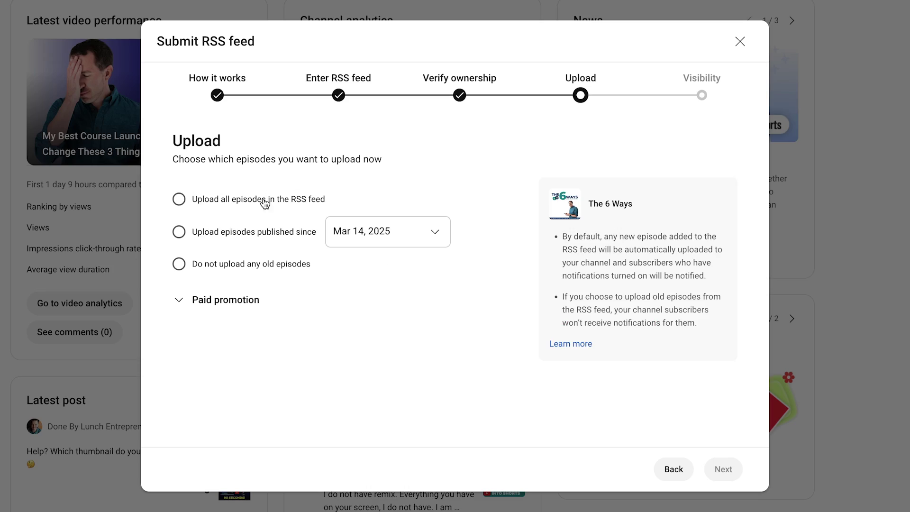
# Step: Select 'Do not upload any old episodes' and expand the Paid promotion section
pyautogui.click(179, 201)
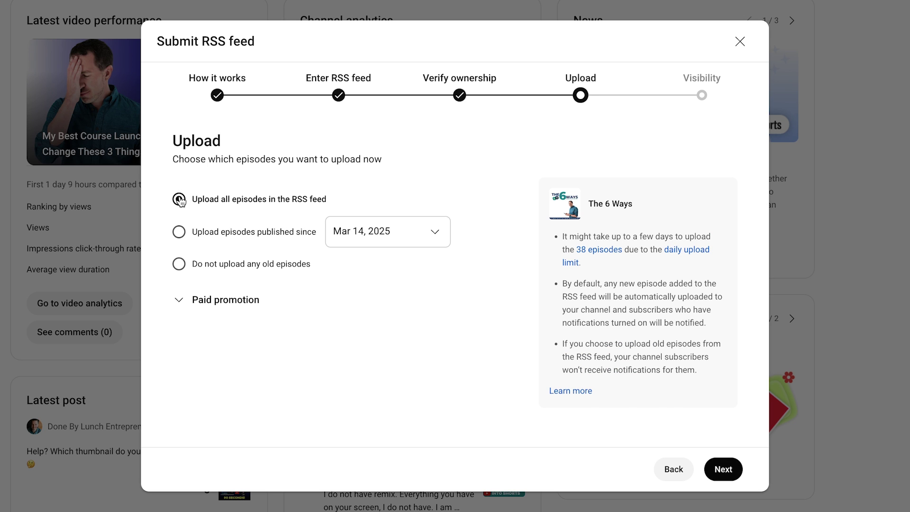
pyautogui.click(266, 240)
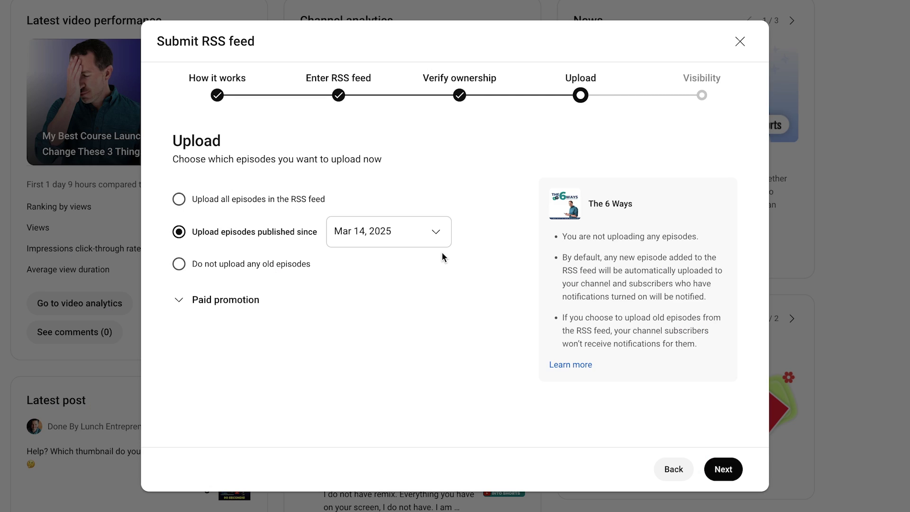
pyautogui.click(181, 267)
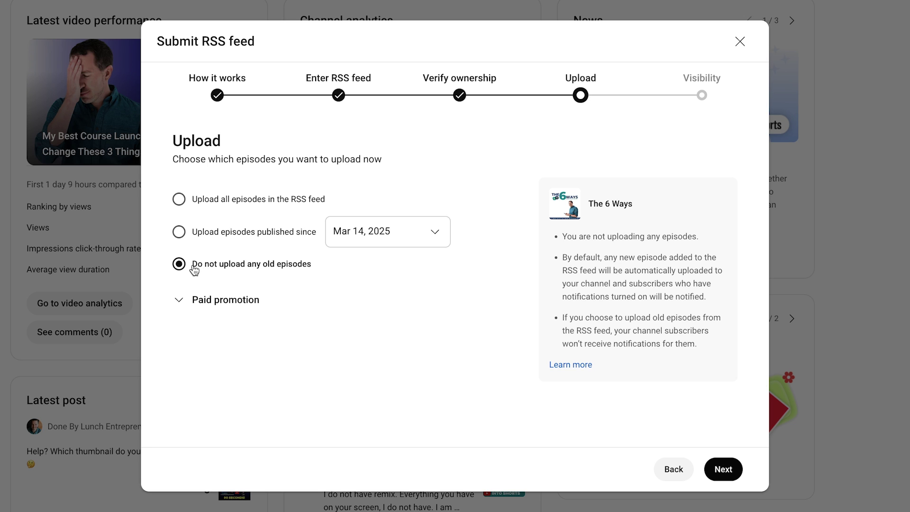
pyautogui.click(243, 301)
pyautogui.scroll(-1, 291, 394)
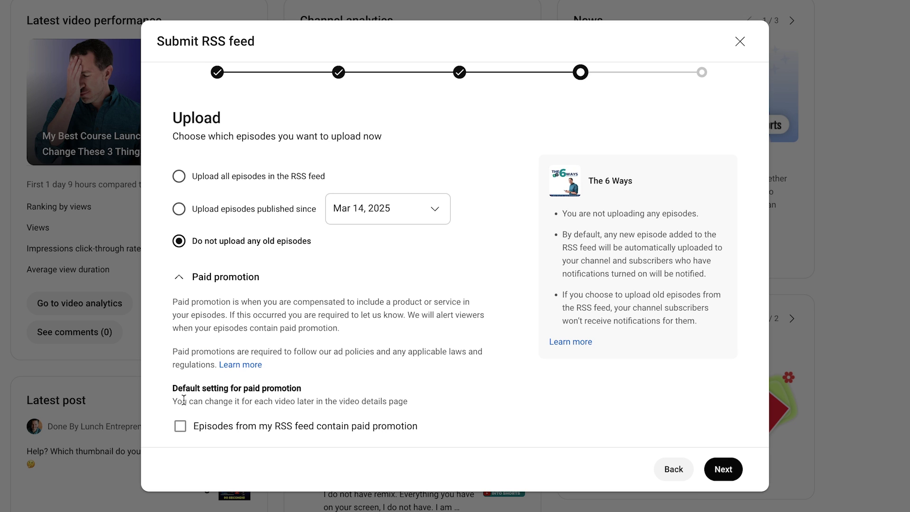
# Step: Leave the feed episodes marked as not containing paid promotion
pyautogui.click(185, 426)
pyautogui.click(184, 428)
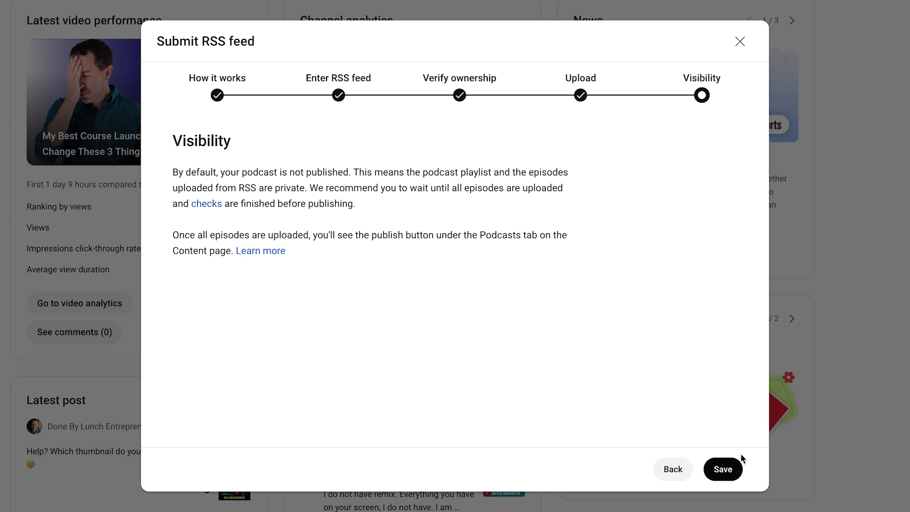
# Step: Save The 6 Ways podcast, then open its details from Content > Podcasts
pyautogui.click(725, 469)
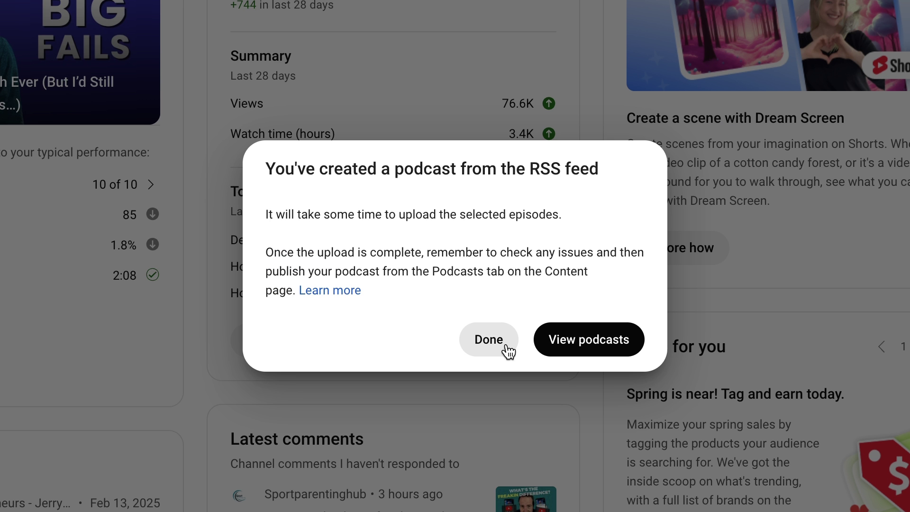
pyautogui.click(481, 341)
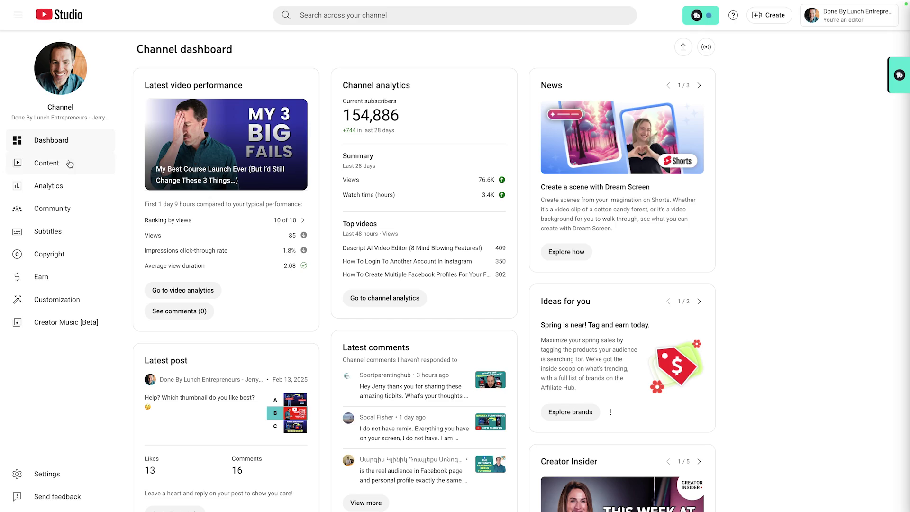
pyautogui.click(19, 165)
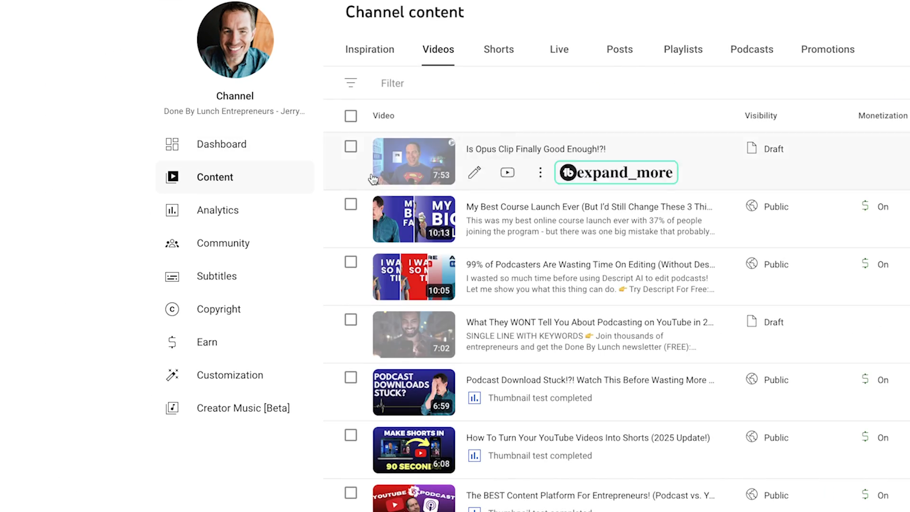
pyautogui.click(752, 56)
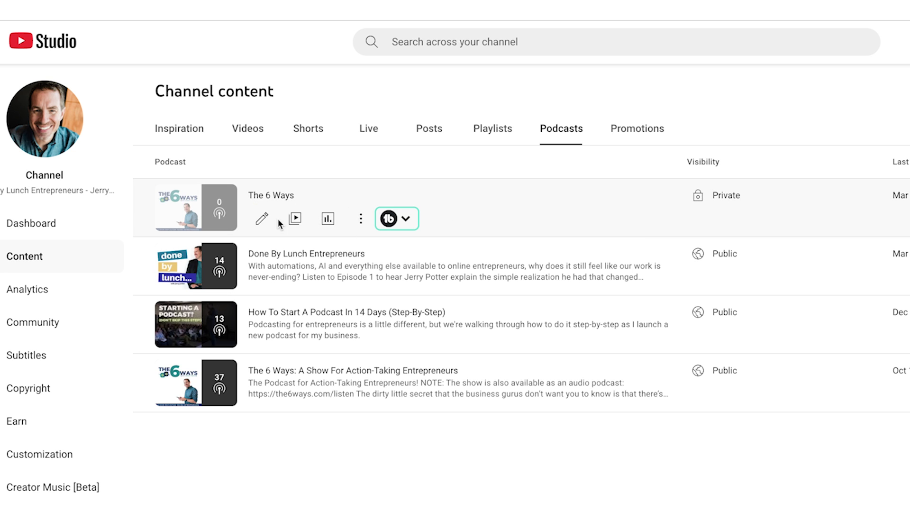
pyautogui.click(261, 220)
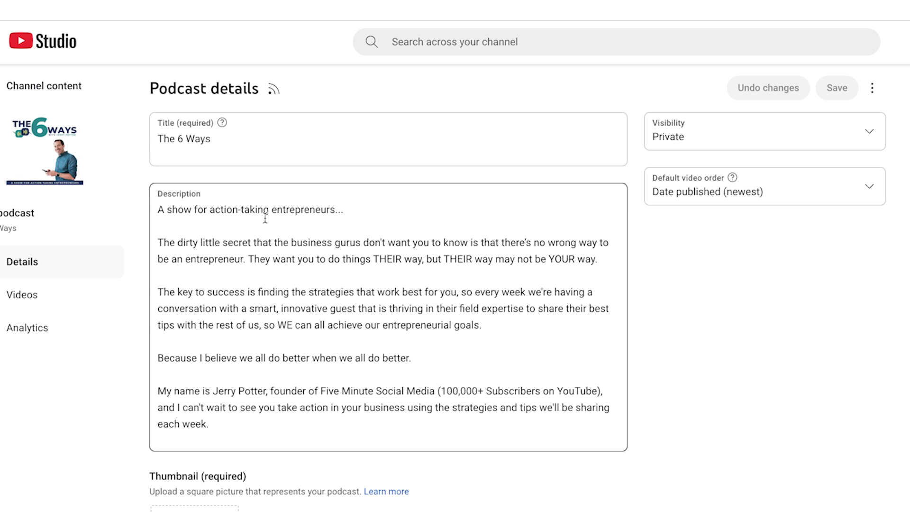
# Step: Change The 6 Ways podcast's visibility from Private to Public in Podcast details
pyautogui.click(715, 130)
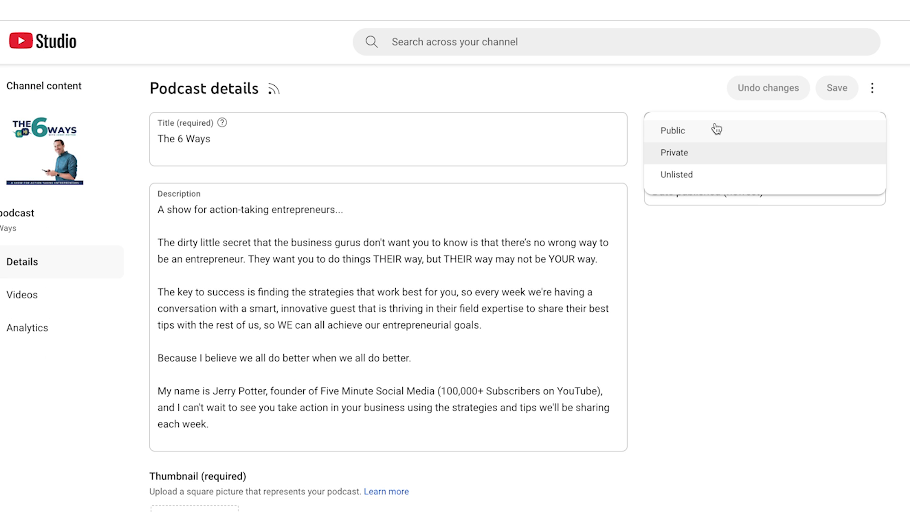
pyautogui.click(679, 133)
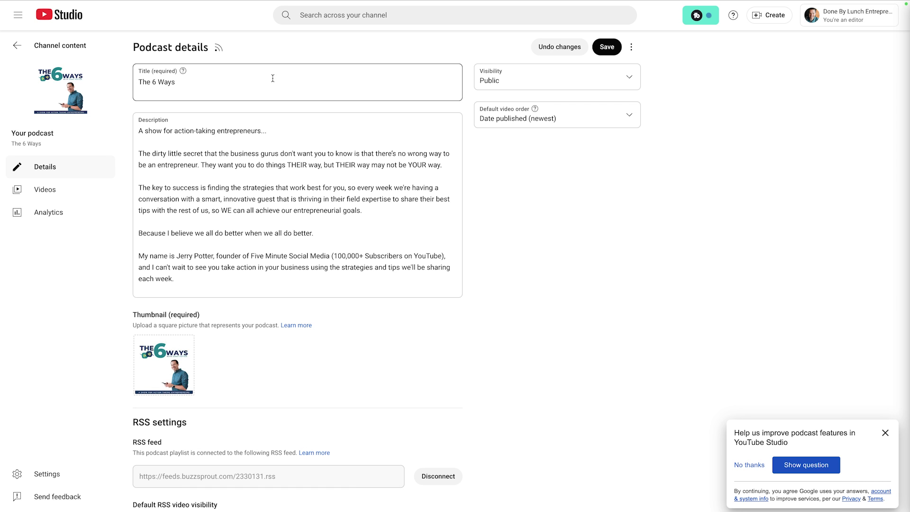
pyautogui.click(205, 84)
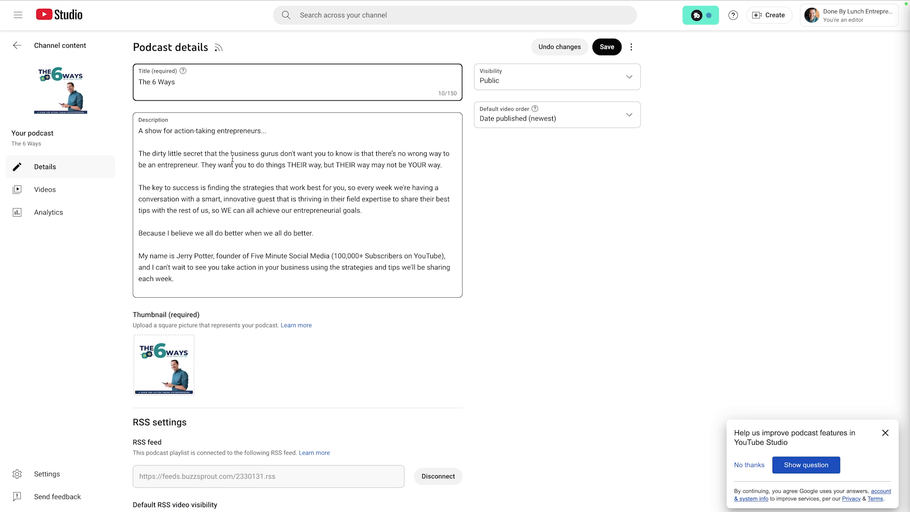